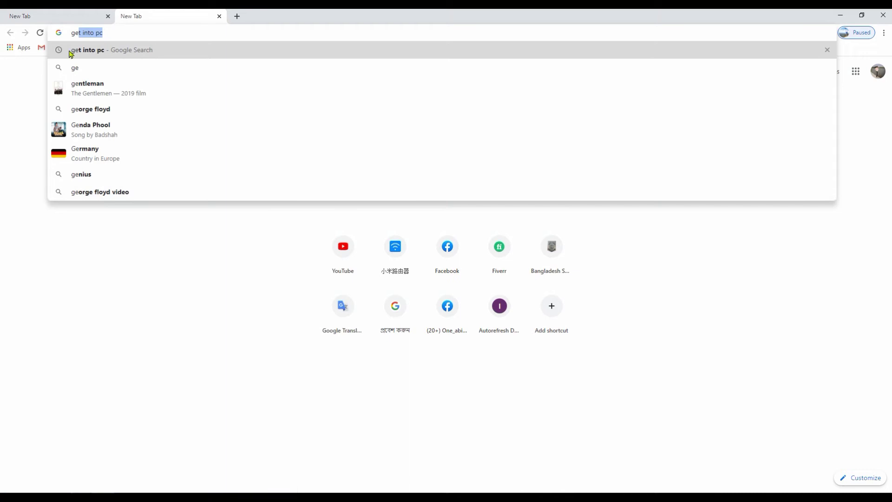
- Search Google for "get into pc" and open the egetintopc.com result
left_click(115, 51)
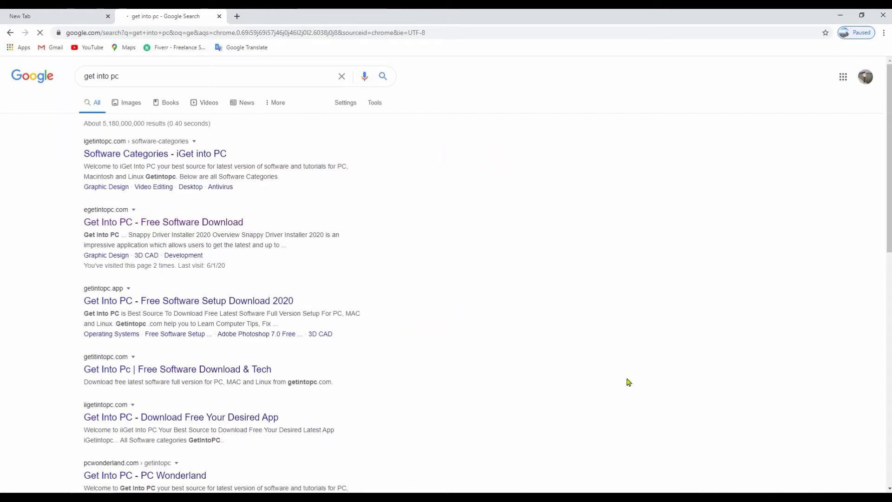
left_click_drag(334, 211, 276, 227)
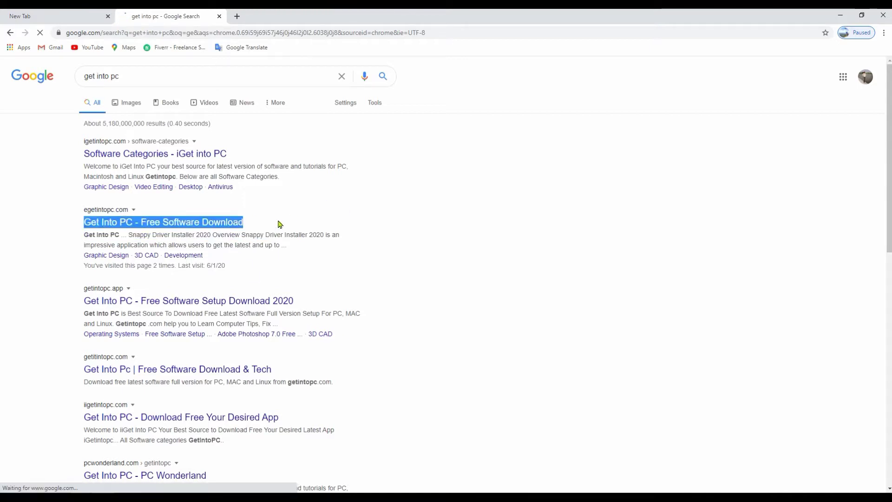
left_click(190, 222)
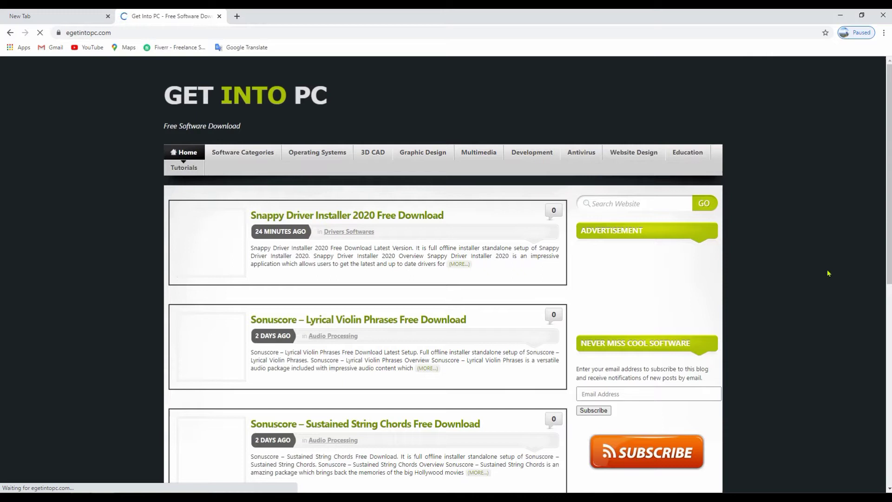
- Search the site for "photoshop cc 2020" and open the Adobe Photoshop CC 2020 Free Download page
left_click(649, 203)
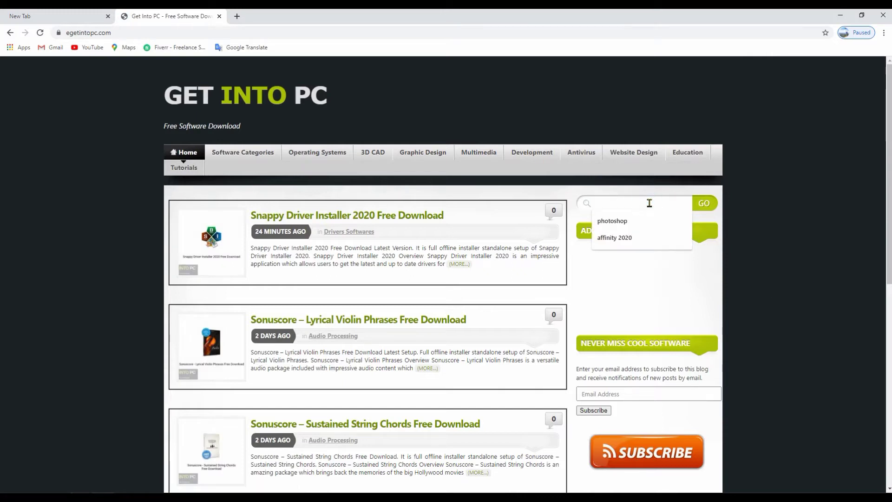
type("p")
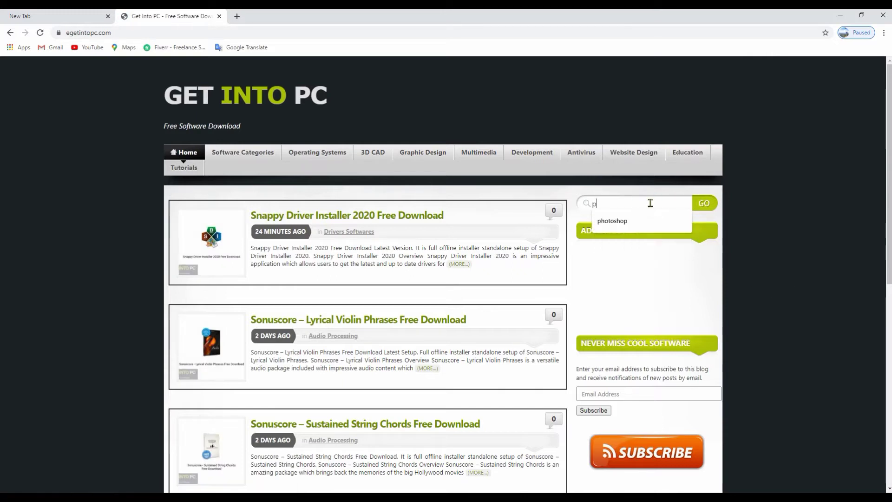
type("hoto")
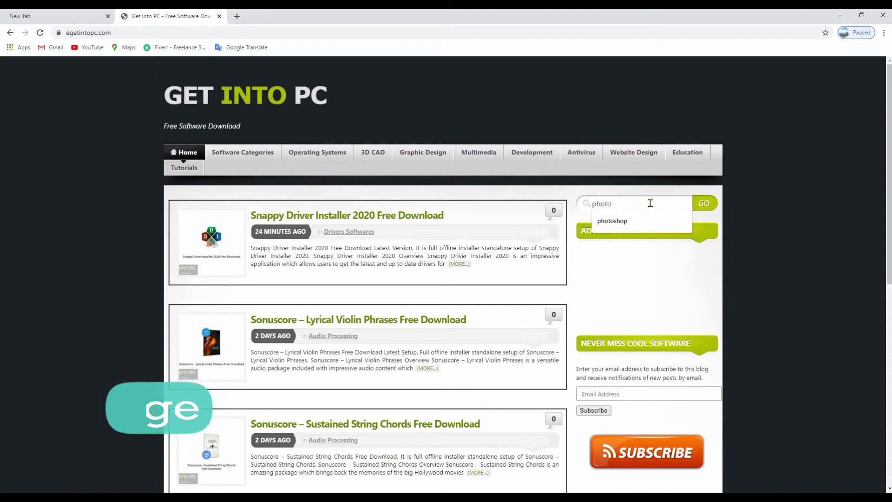
type("shop cc 2020")
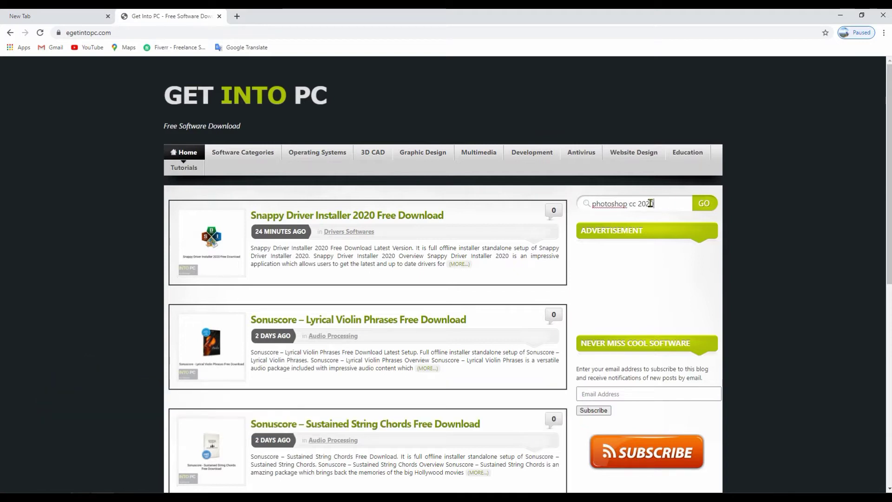
left_click(702, 203)
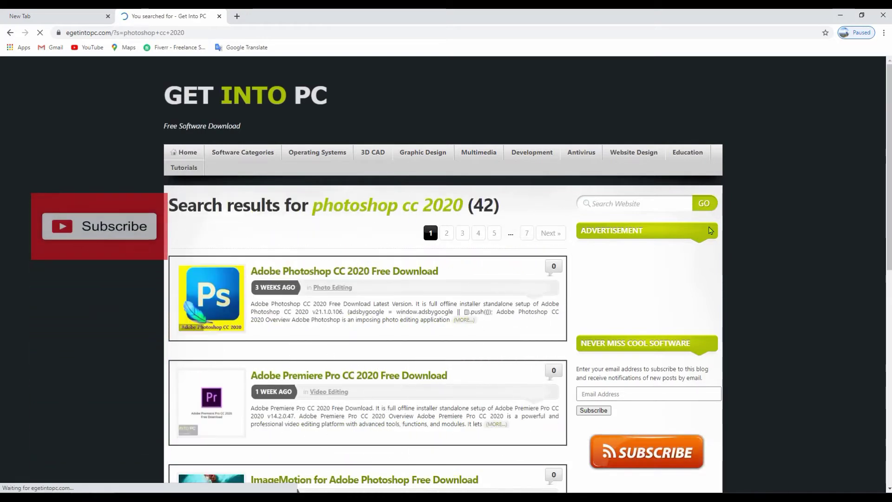
mouse_move(458, 271)
left_mouse_down()
mouse_move(252, 275)
mouse_move(468, 274)
left_mouse_up()
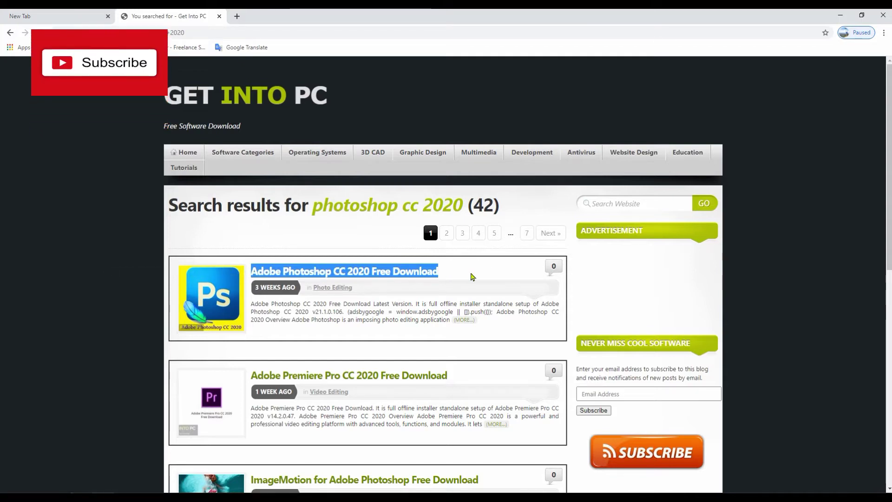
left_click(469, 274)
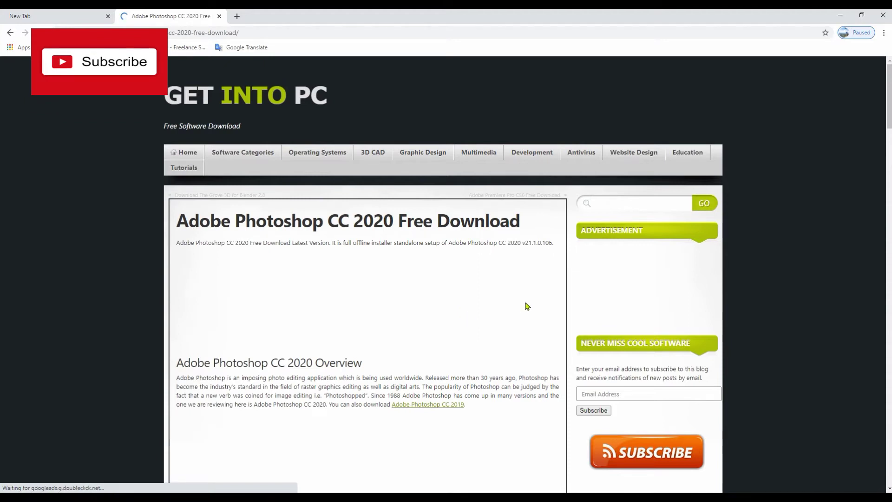
- Examine the Adobe Photoshop CC 2020 page from its title and overview down to the system requirements and download link
scroll(388, 266, "down", 9)
scroll(389, 265, "up", 9)
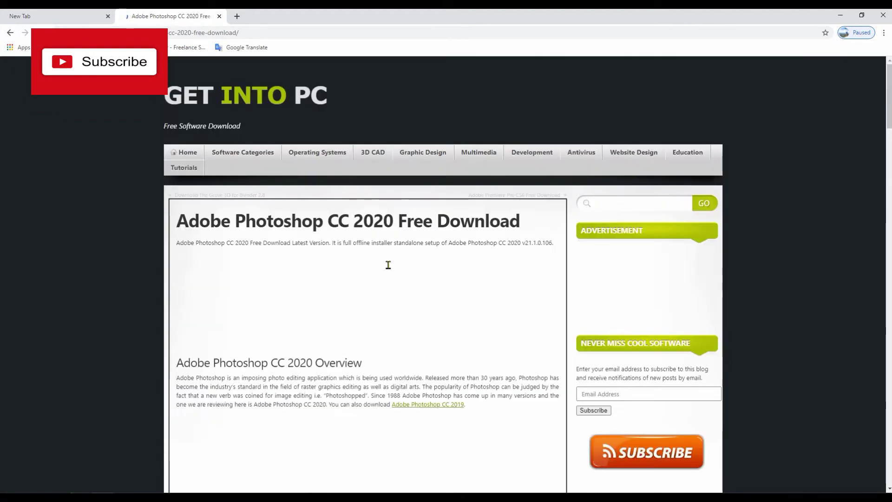
scroll(394, 269, "down", 6)
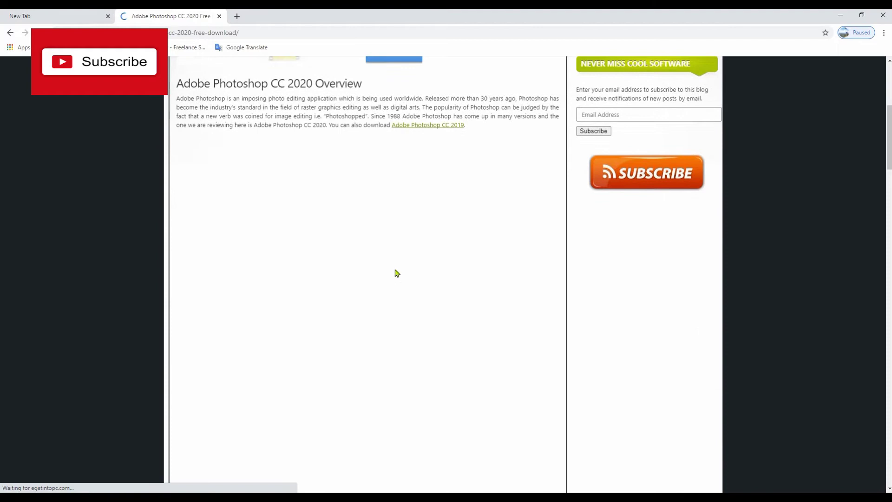
scroll(395, 272, "up", 3)
scroll(397, 273, "up", 3)
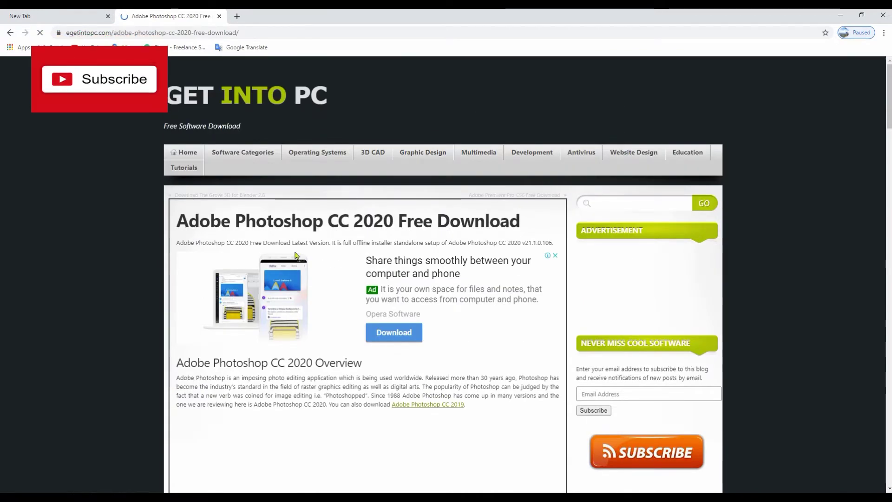
scroll(395, 230, "down", 9)
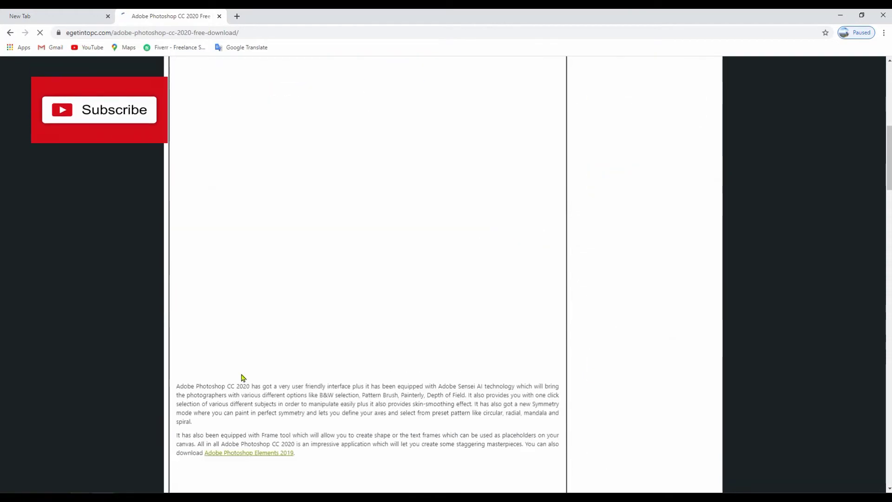
scroll(406, 284, "up", 10)
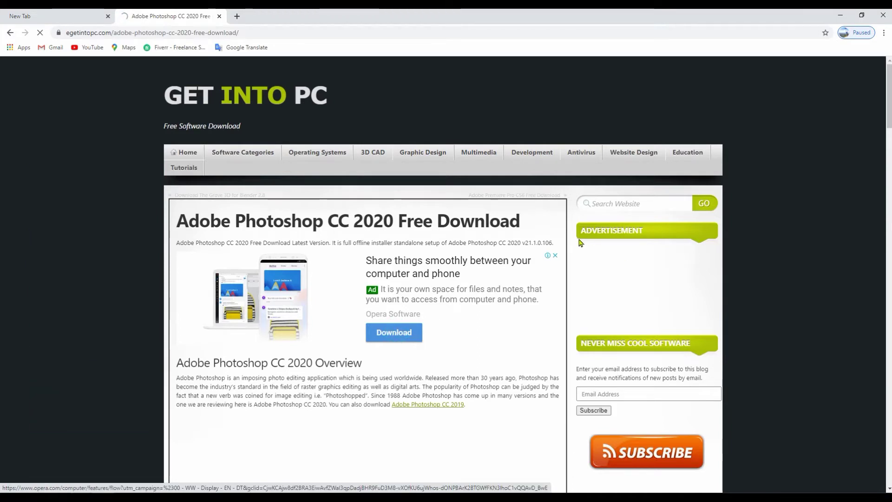
scroll(453, 314, "down", 10)
scroll(453, 314, "down", 10)
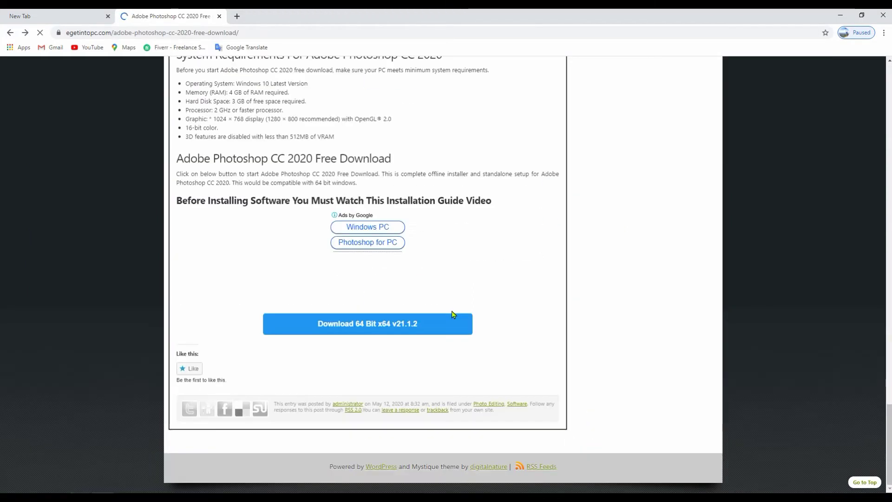
scroll(452, 314, "up", 20)
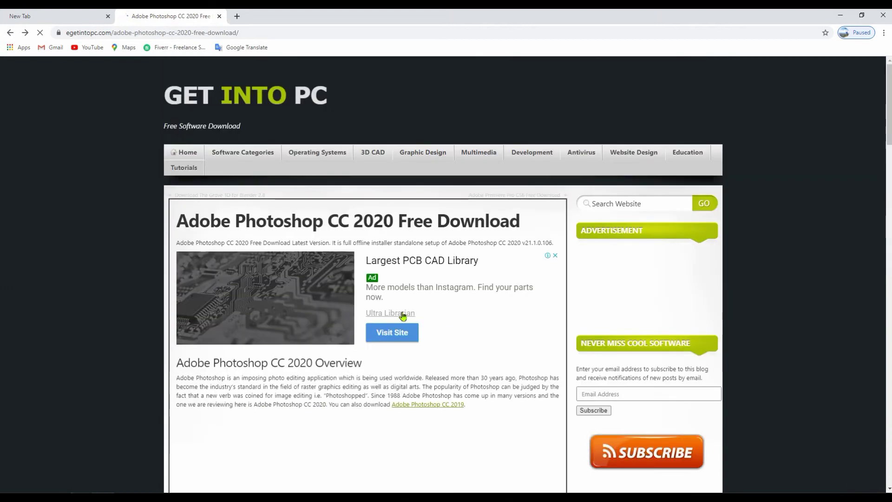
left_click_drag(177, 223, 520, 223)
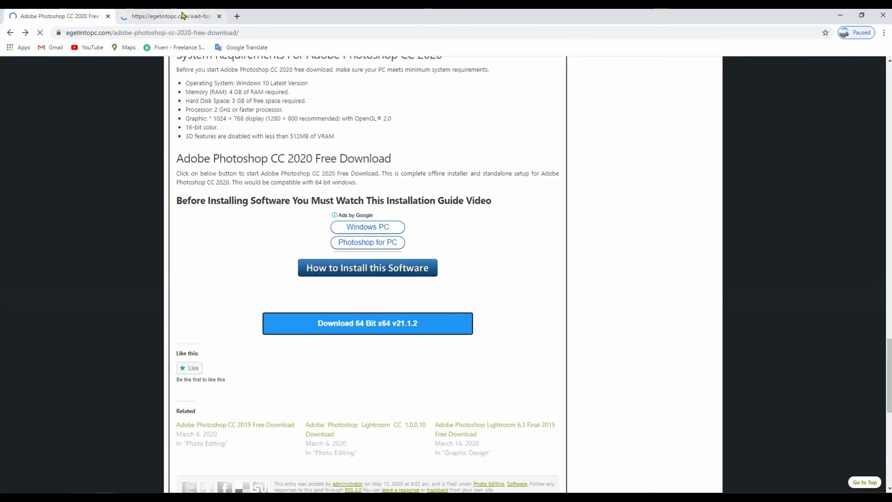
- Download the 64 Bit x64 v21.1.2 package and look over the wait page while the download starts
left_click(181, 19)
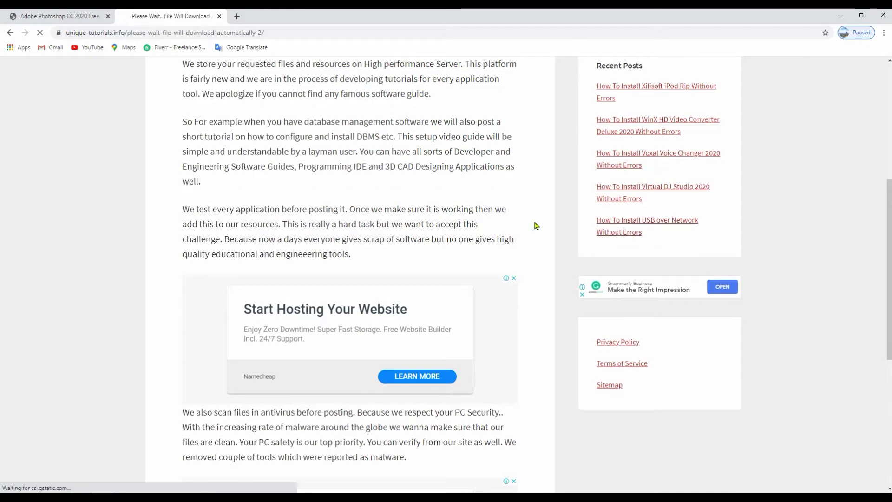
scroll(533, 225, "down", 5)
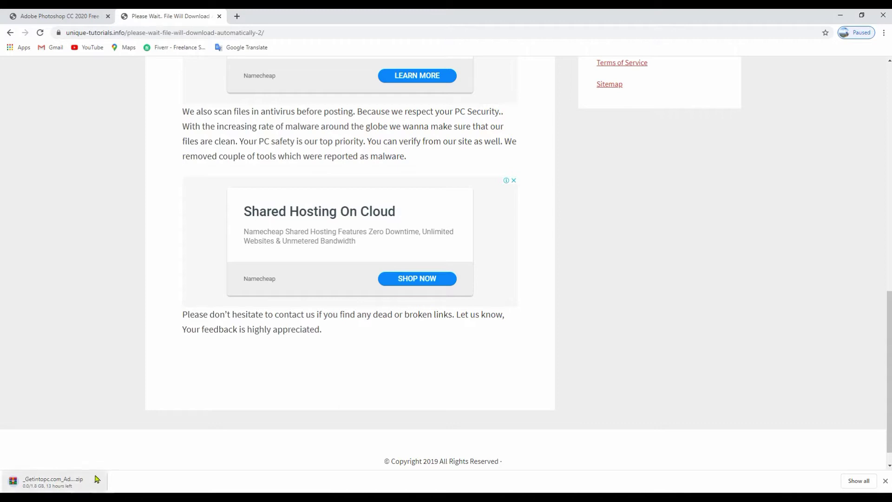
scroll(171, 350, "up", 10)
scroll(236, 301, "down", 10)
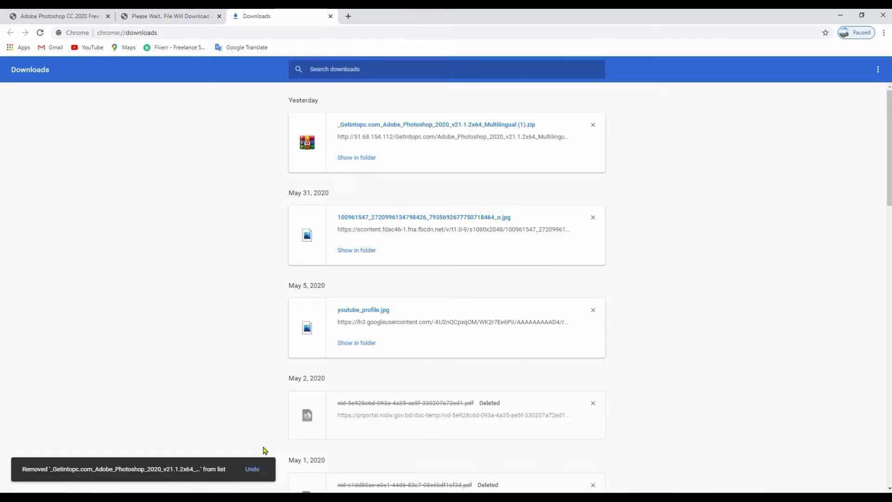
- Restore the canceled Photoshop 2020 Multilingual (2).zip entry to the downloads list and remove it again
left_click(252, 470)
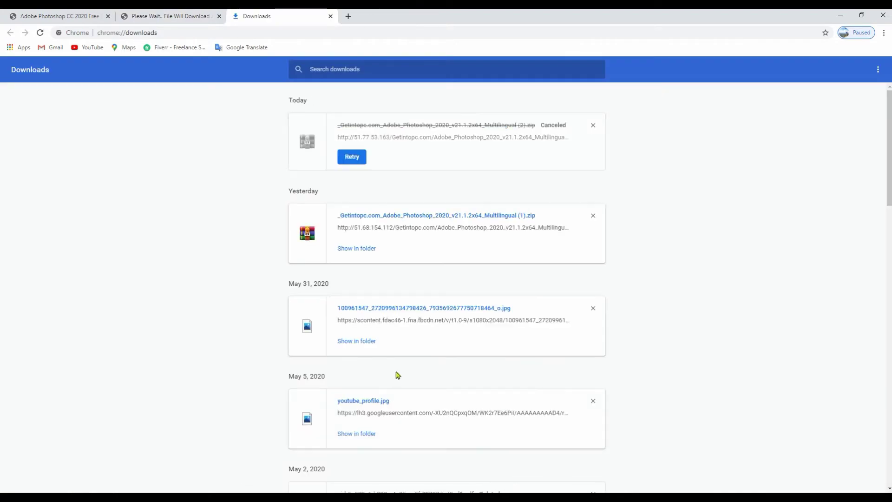
left_click(591, 129)
left_click(236, 199)
- Show the downloaded _Getintopc.com_Adobe_Photoshop_2020_v21.1.2x64_Multilingual (1).zip in its folder
triple_click(652, 114)
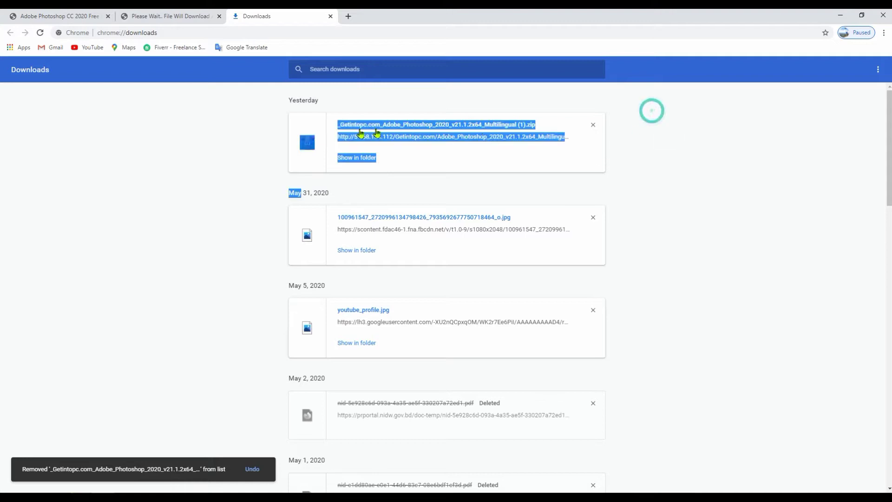
left_click_drag(328, 123, 519, 127)
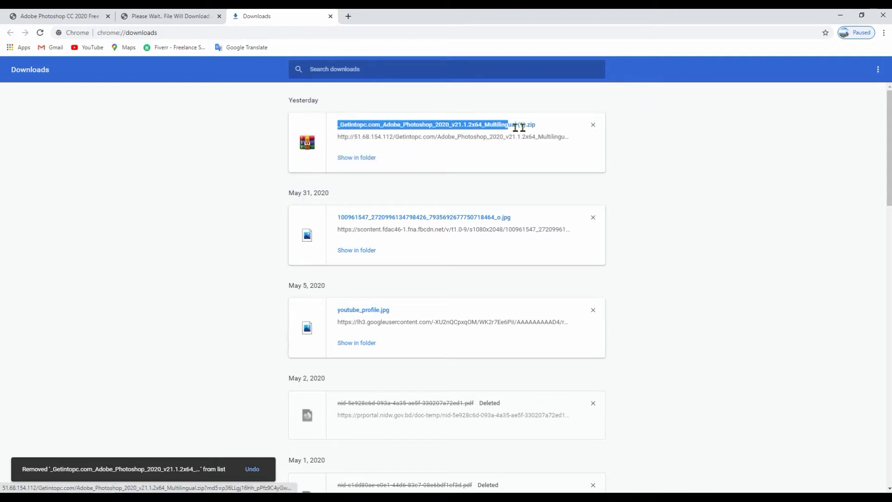
left_click(510, 155)
left_click(355, 158)
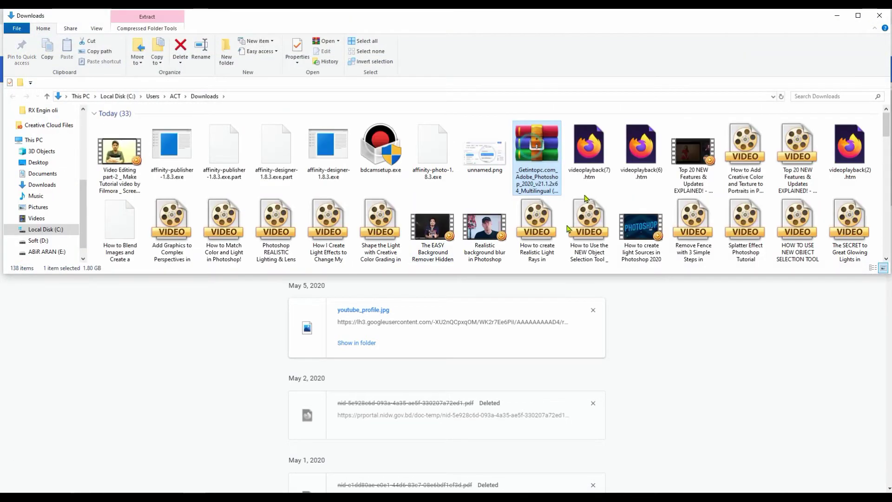
- Extract the Photoshop 2020 Multilingual (1).zip archive directly into the Downloads folder, moving the folder window and progress dialog out of the way
right_click(536, 169)
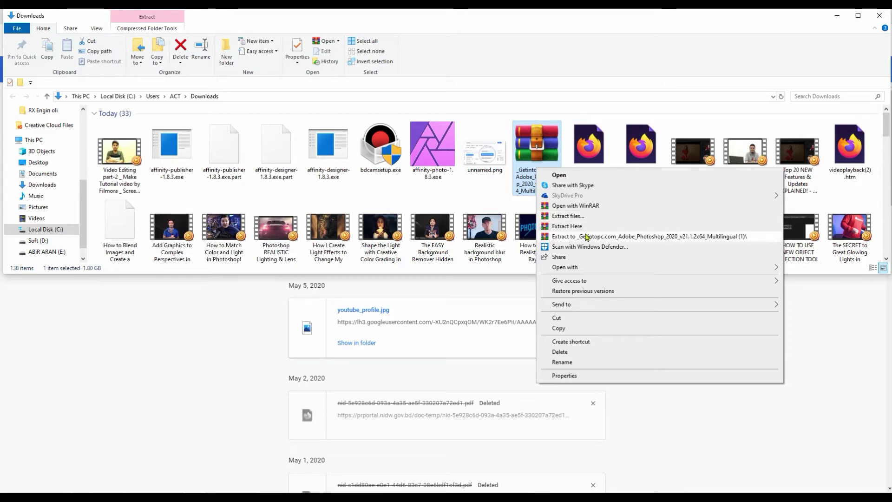
left_click(566, 225)
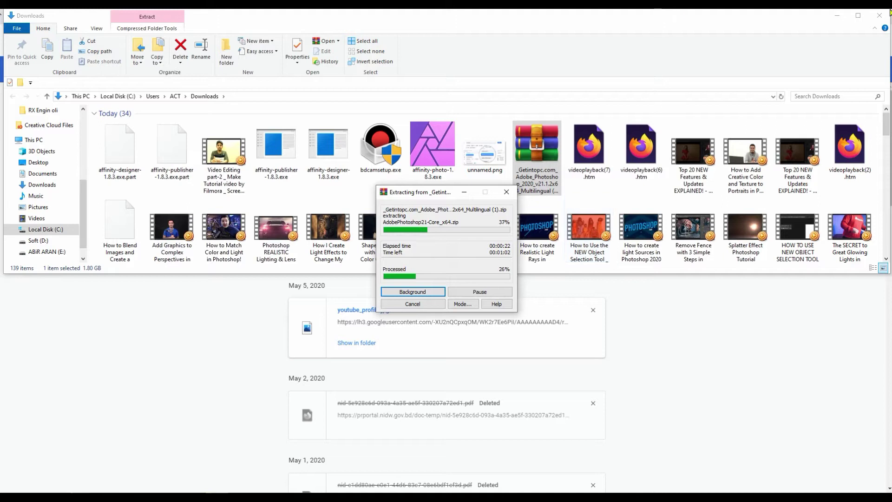
left_click(837, 15)
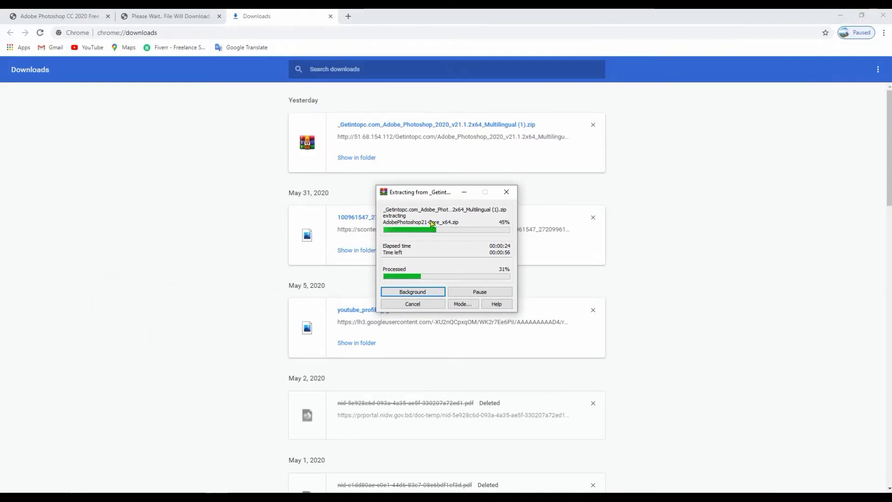
left_click_drag(438, 196, 184, 116)
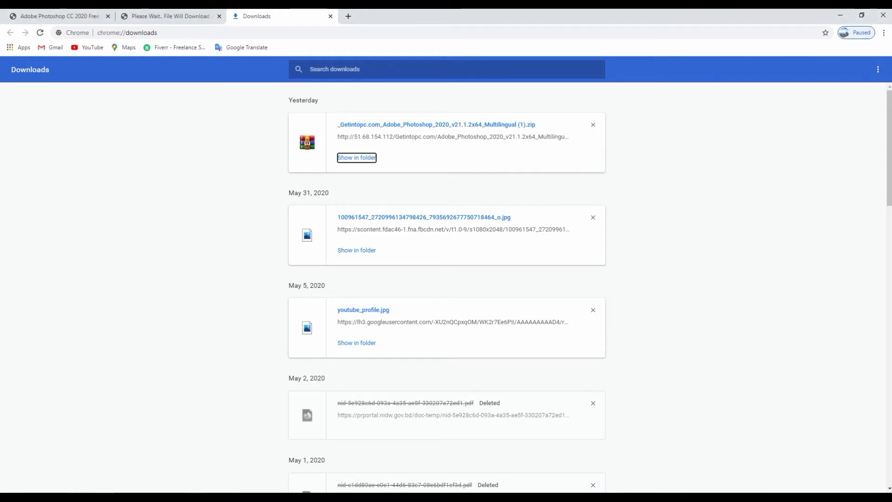
- Return to the Downloads folder window and open the extracted Adobe_Photoshop_2020_v21.1.2x64_Multilingual folder
key("alt+Tab")
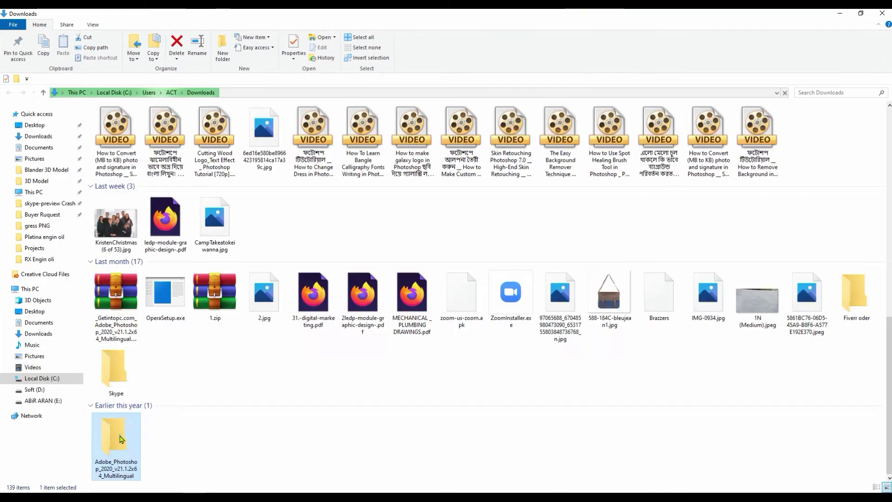
double_click(120, 439)
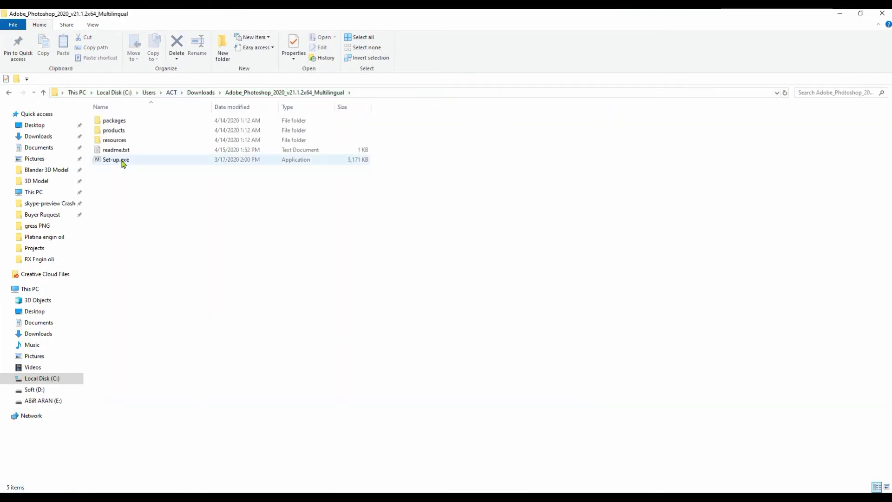
right_click(139, 160)
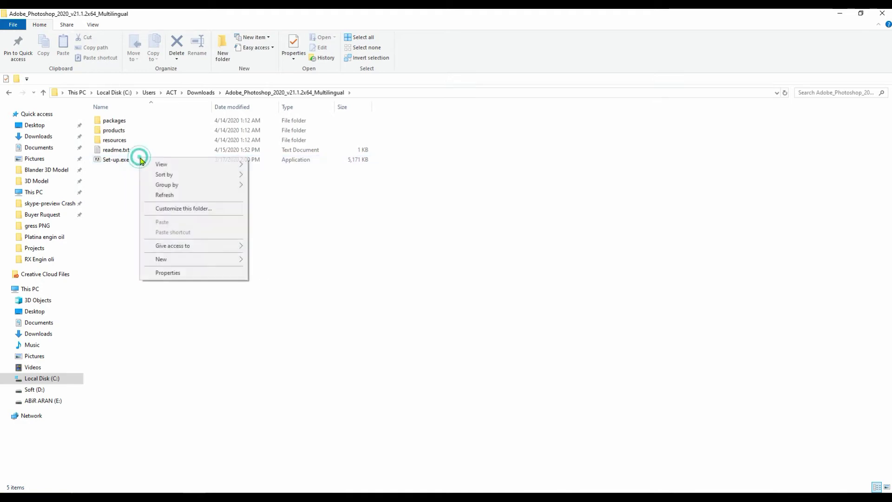
left_click(113, 172)
- Open readme.txt from the extracted folder and highlight its instruction line to read it
double_click(124, 150)
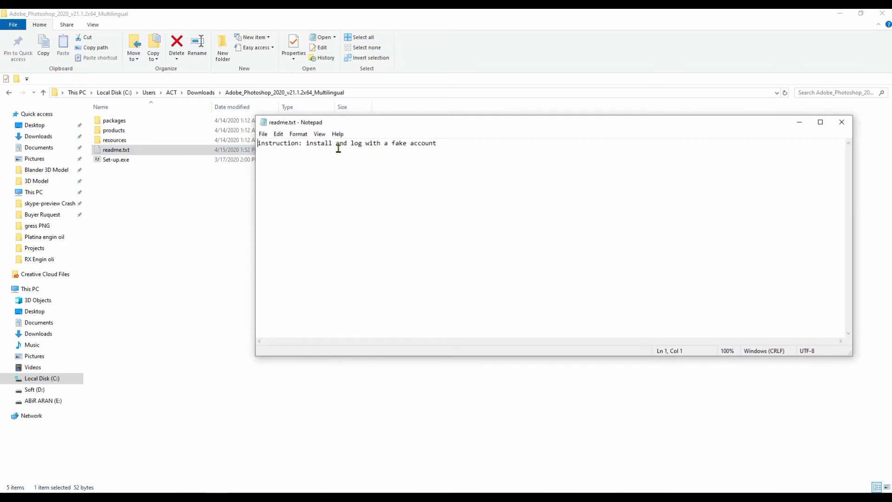
left_click_drag(306, 143, 444, 146)
left_click(445, 146)
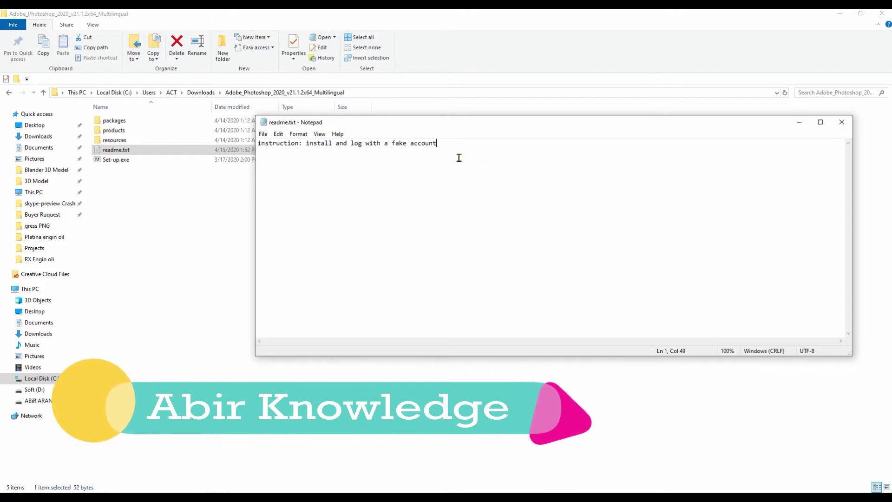
left_click_drag(456, 146, 252, 146)
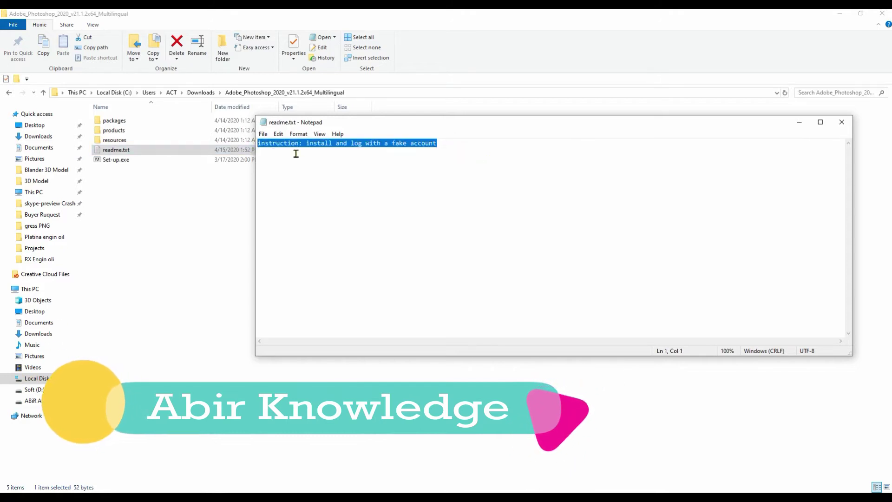
- Close the readme.txt file and look inside the packages folder, returning to the extracted Photoshop folder
left_click(847, 123)
right_click(138, 165)
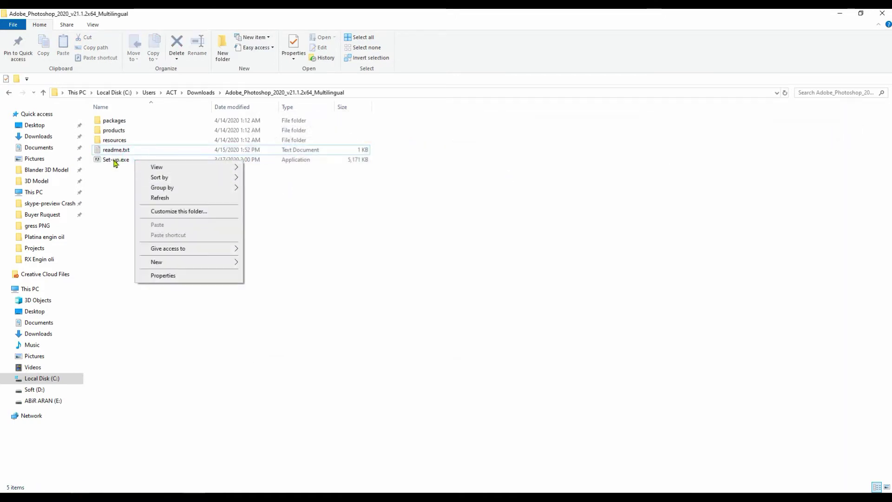
left_click(117, 121)
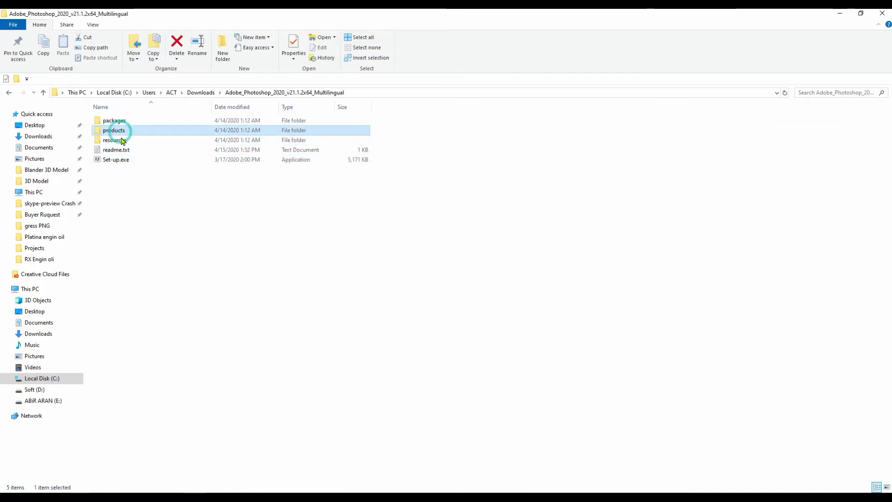
left_click(120, 139)
left_click(125, 121)
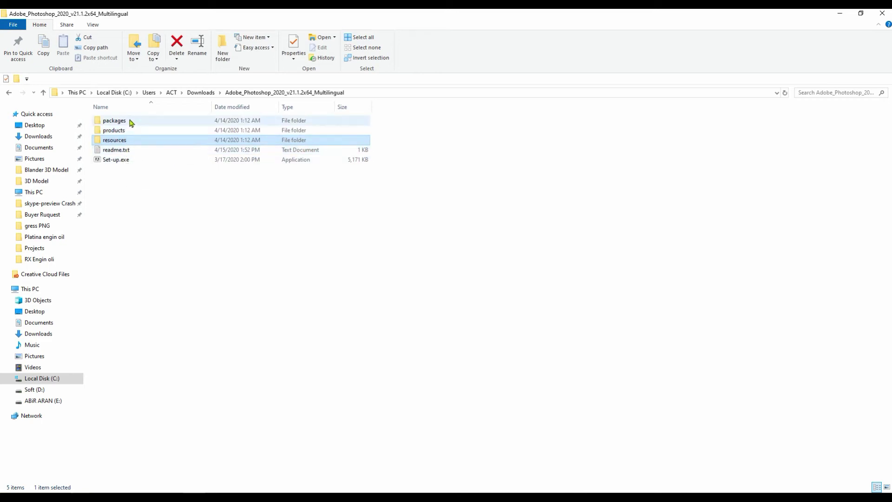
double_click(125, 121)
double_click(160, 121)
double_click(161, 121)
left_click(43, 92)
left_click(43, 92)
left_click(44, 92)
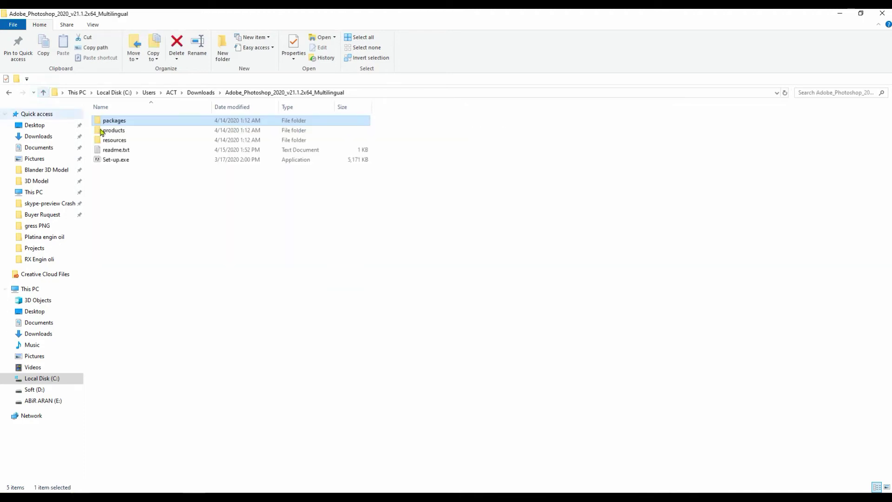
- Run Set-up.exe from the extracted folder and set the Photoshop installation language to English (International)
double_click(133, 160)
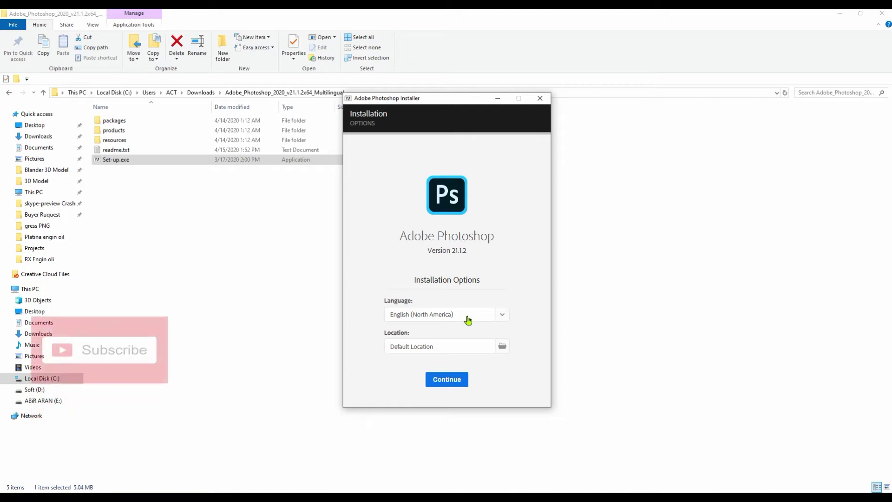
left_click(503, 318)
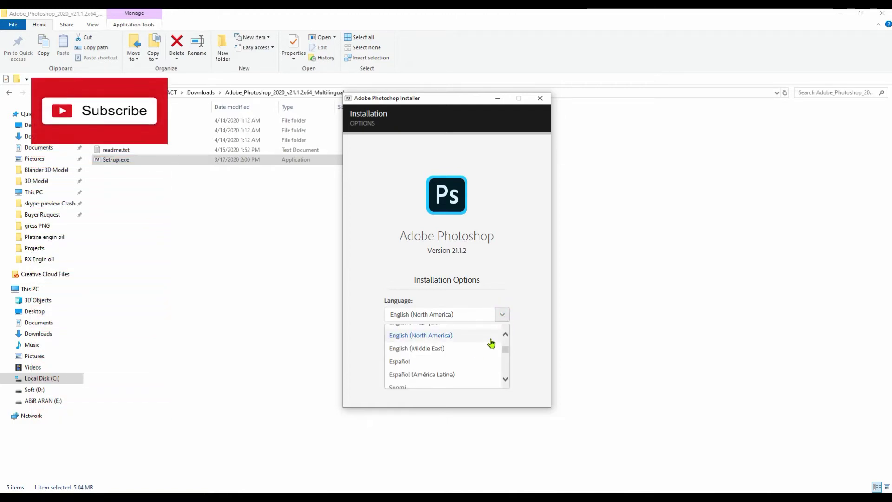
scroll(456, 374, "up", 2)
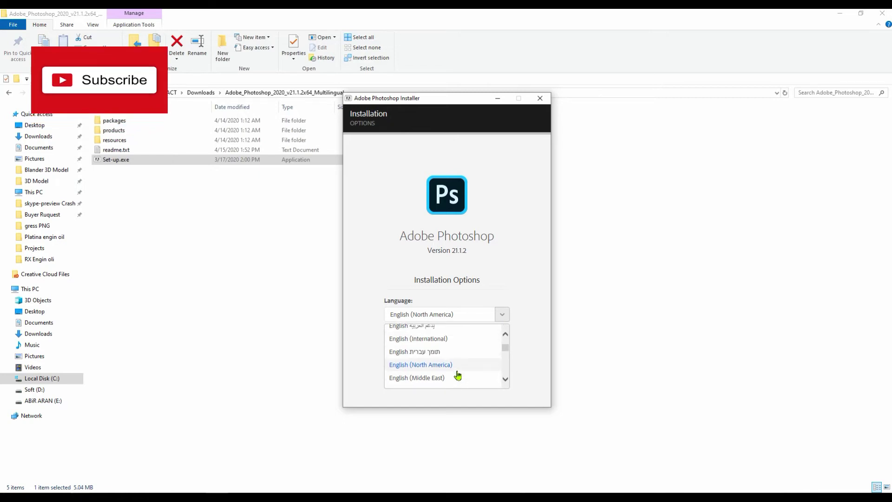
left_click(422, 340)
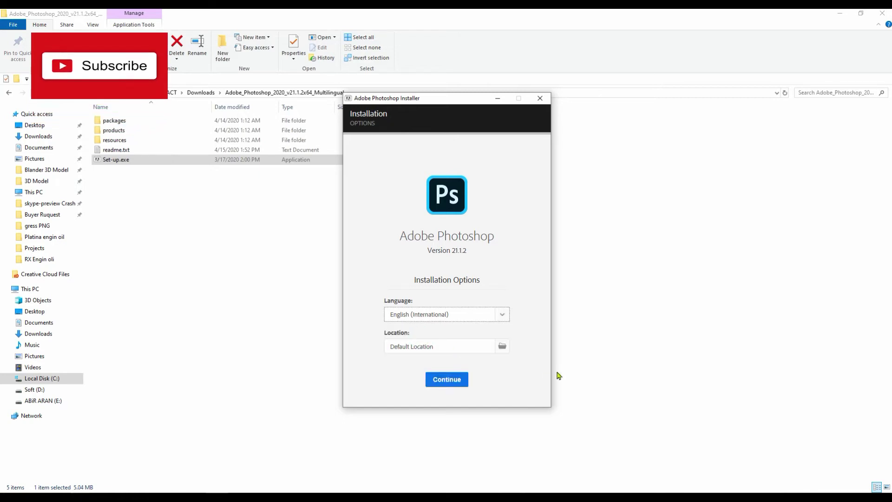
- Review the installer's language choices, keep English (International), and continue the installation in the default location
left_click(502, 315)
scroll(437, 362, "up", 1)
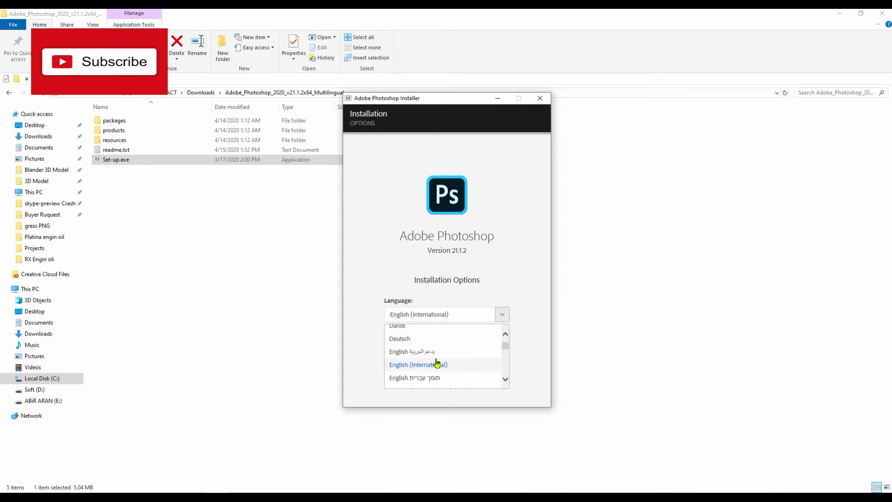
scroll(437, 360, "down", 1)
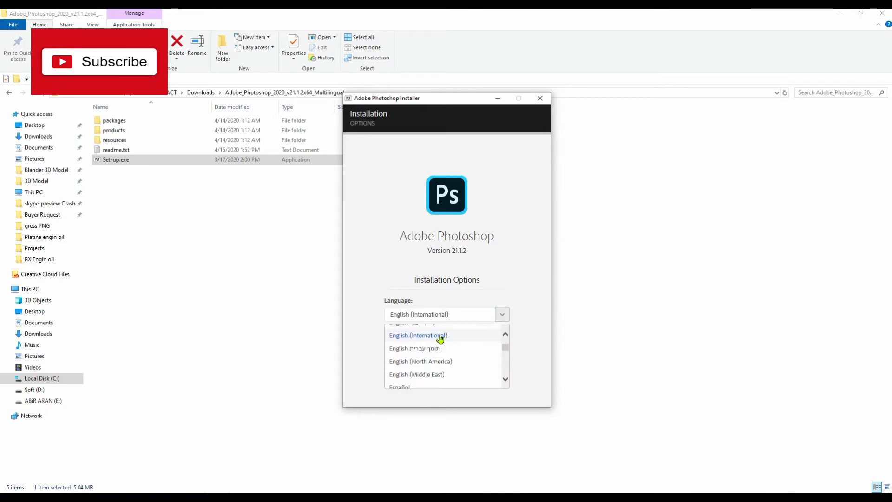
left_click(439, 337)
left_click(450, 381)
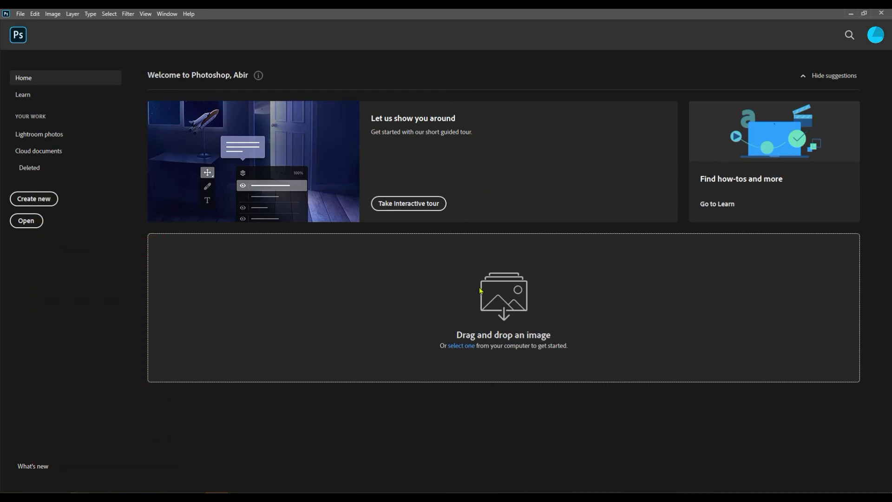
- Try to open the _Cloud documents shortcut from the Creative Cloud Files folder on the computer and dismiss the resulting message
left_click(506, 307)
left_click(465, 346)
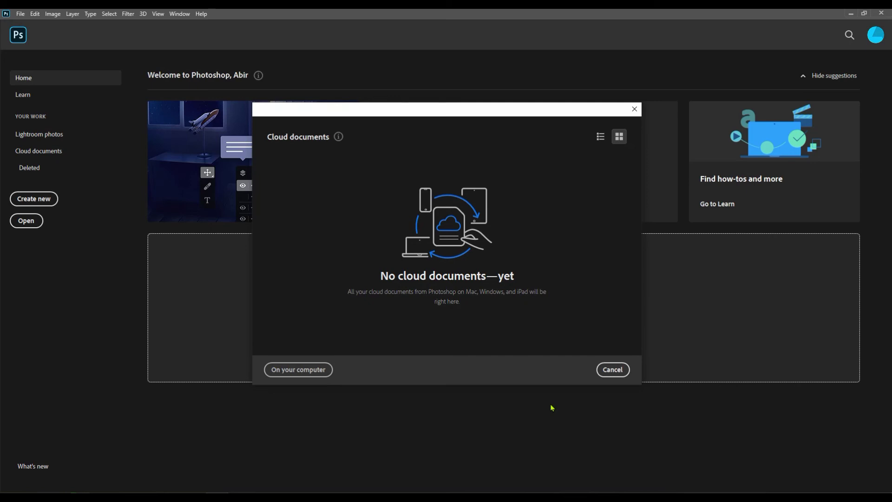
left_click(294, 371)
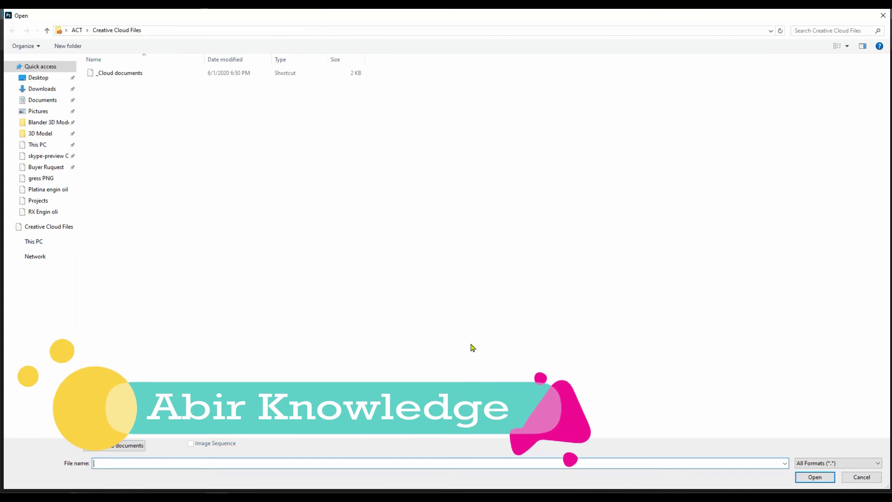
left_click(146, 72)
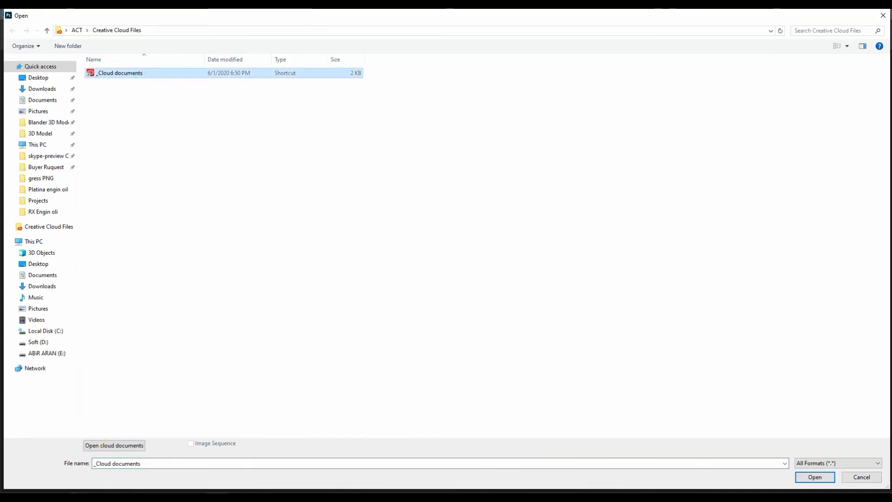
left_click(808, 478)
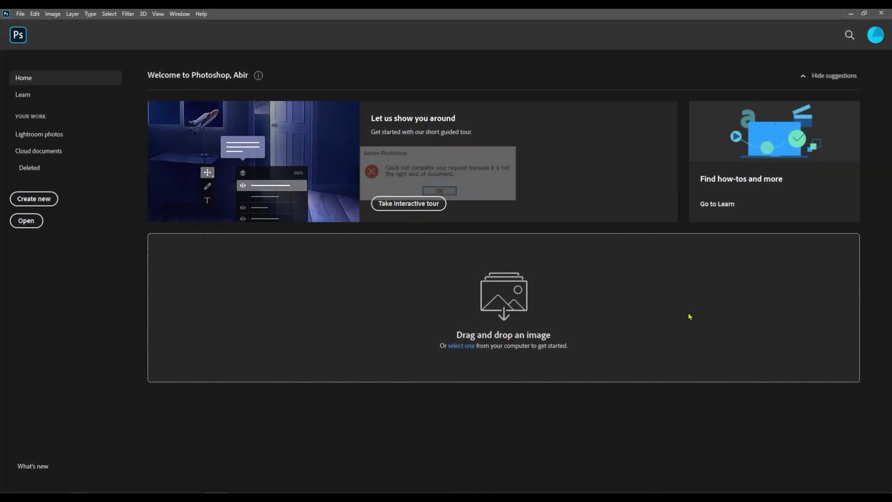
left_click(439, 191)
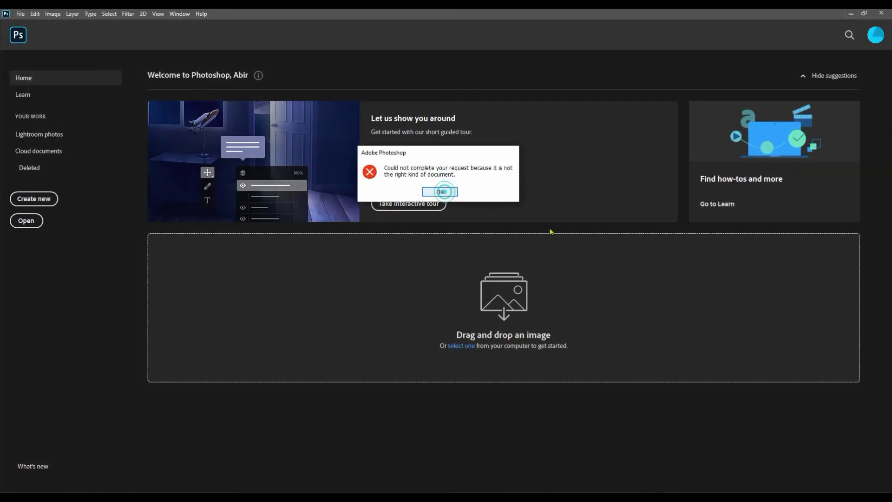
- Create a new document from the recent Default Photoshop Size preset, 16 x 12 cm at 118.11 pixels/centimeter, after checking the photo presets
left_click(36, 197)
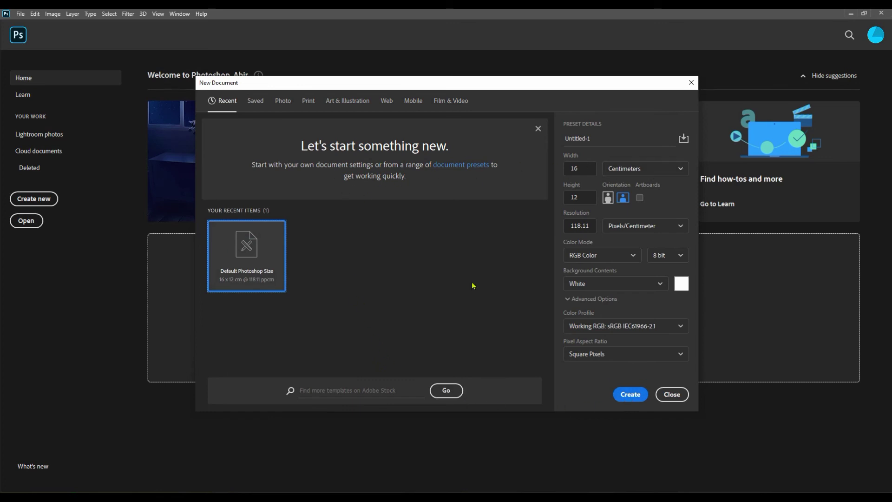
left_click(287, 103)
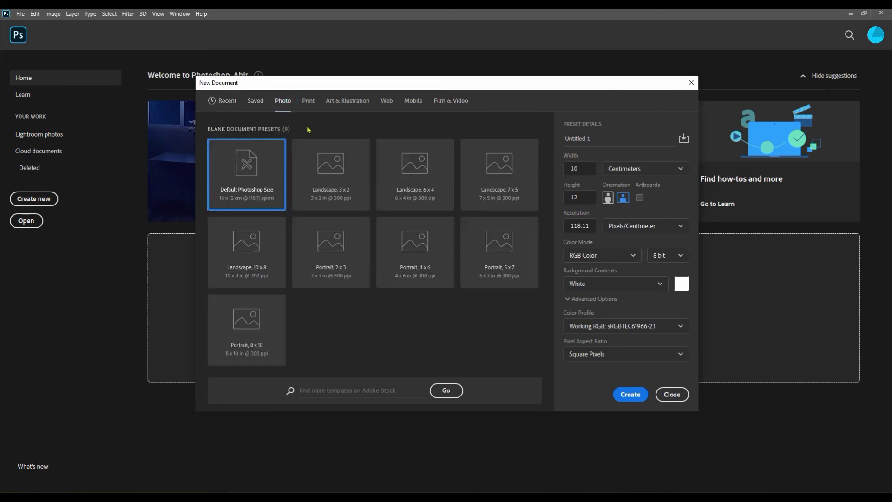
left_click(222, 101)
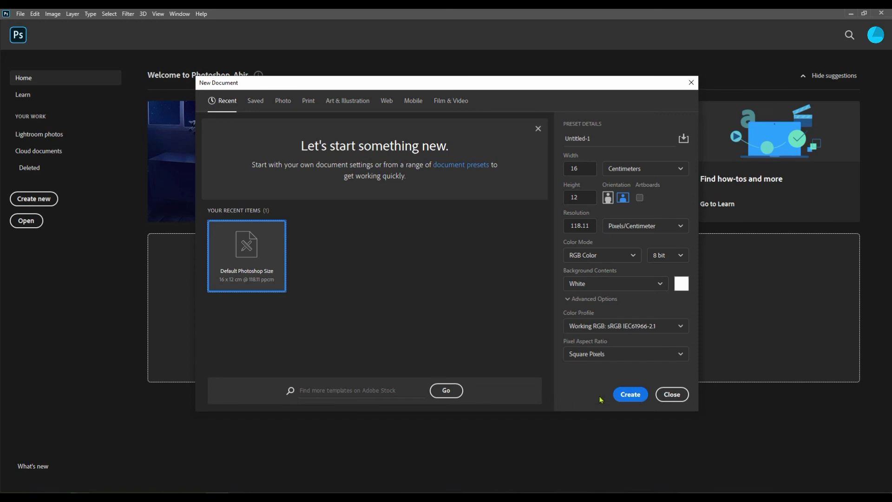
left_click(628, 395)
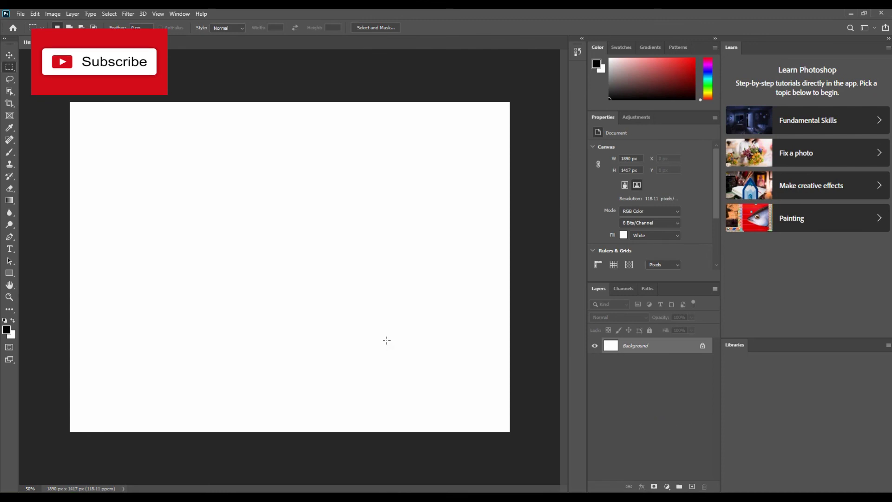
- Open the photo 2017-12-21 18.24.21.jpg from the Desktop folder in Photoshop
left_click(20, 15)
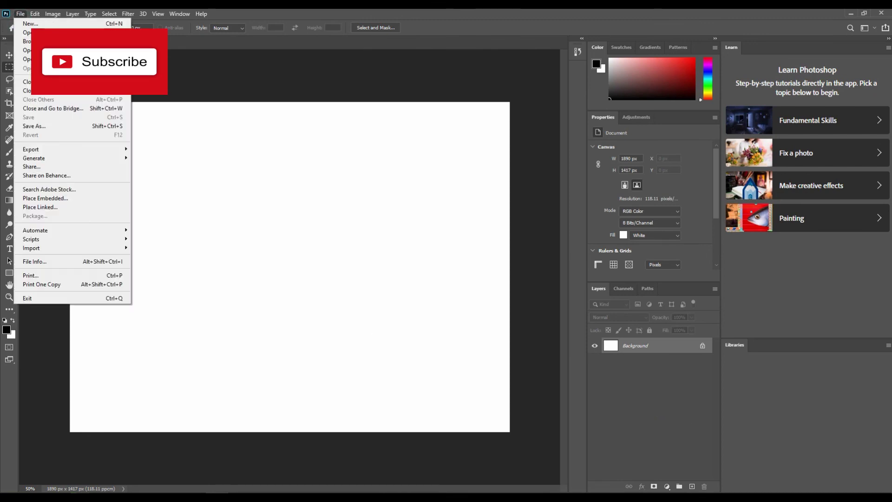
left_click(70, 32)
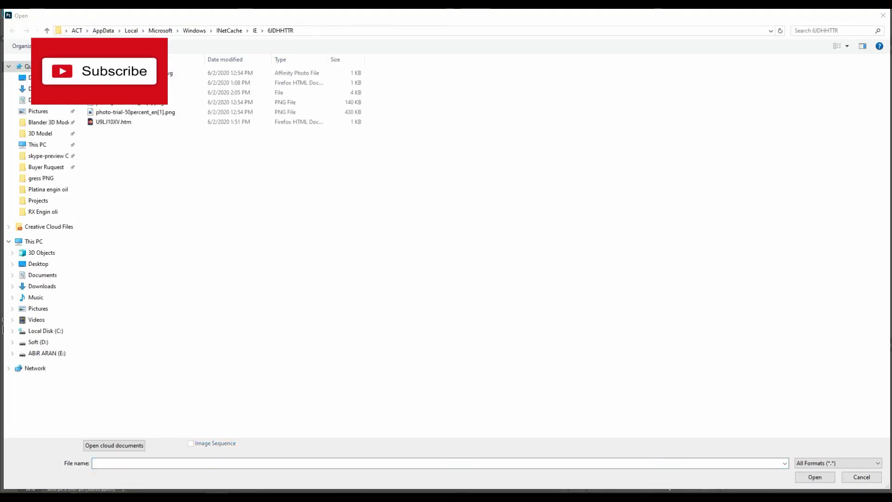
left_click(47, 31)
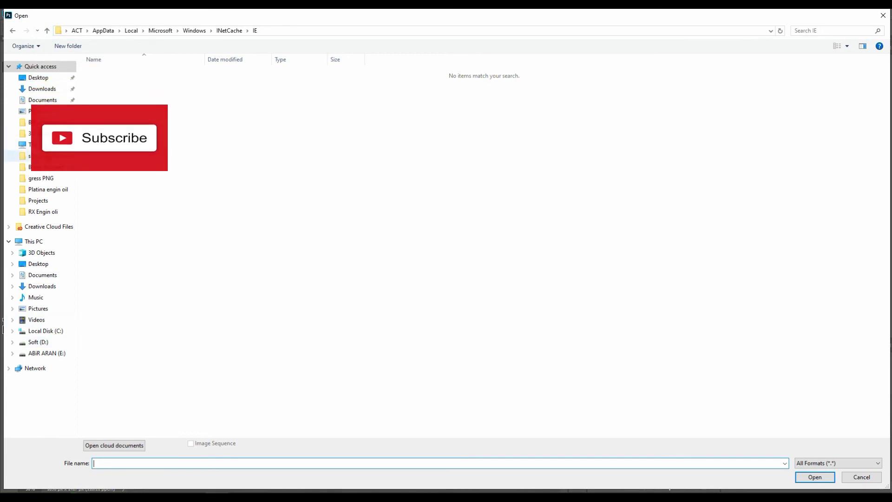
left_click(44, 79)
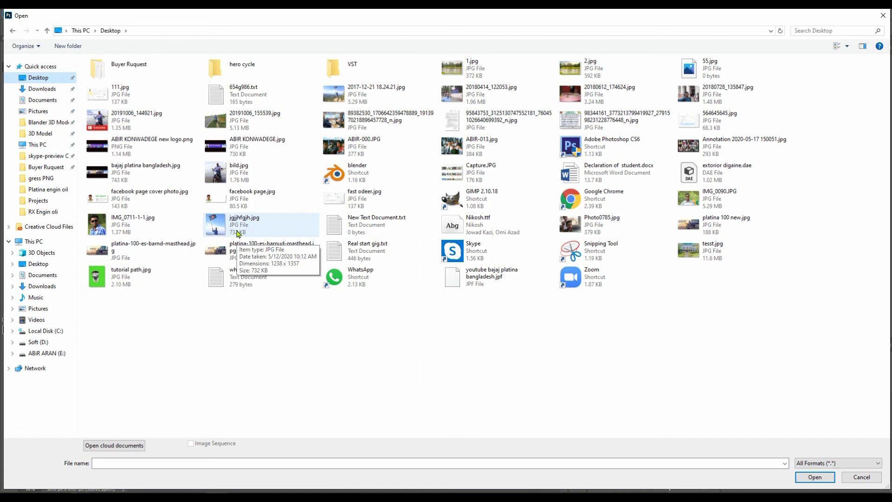
left_click(376, 91)
left_click(814, 477)
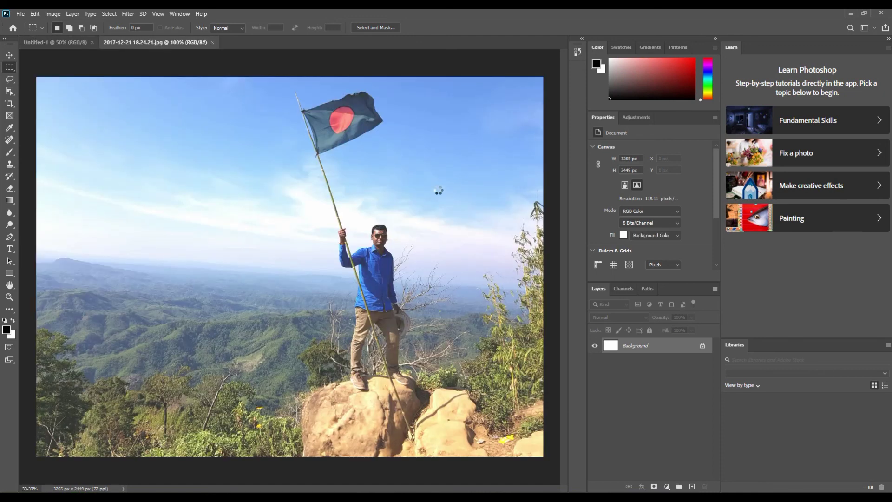
- Collapse the Color, Properties and Layers panel group and the Learn and Libraries group to icons
left_click(714, 40)
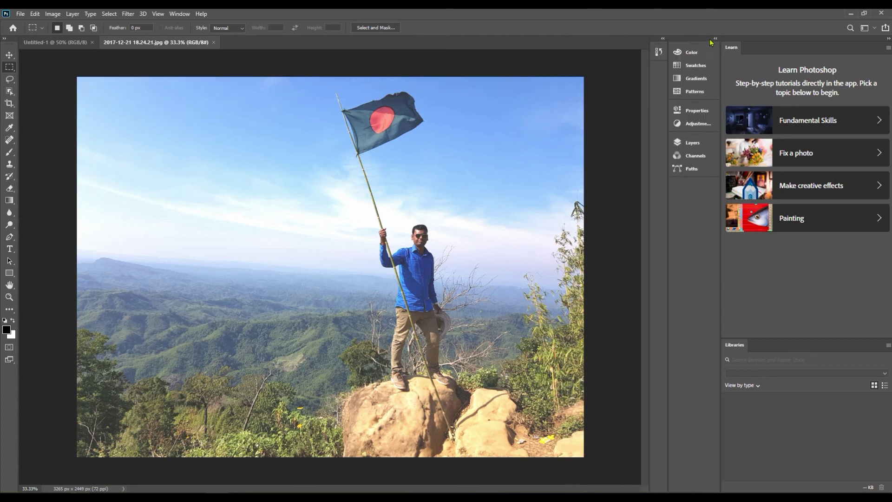
left_click(887, 40)
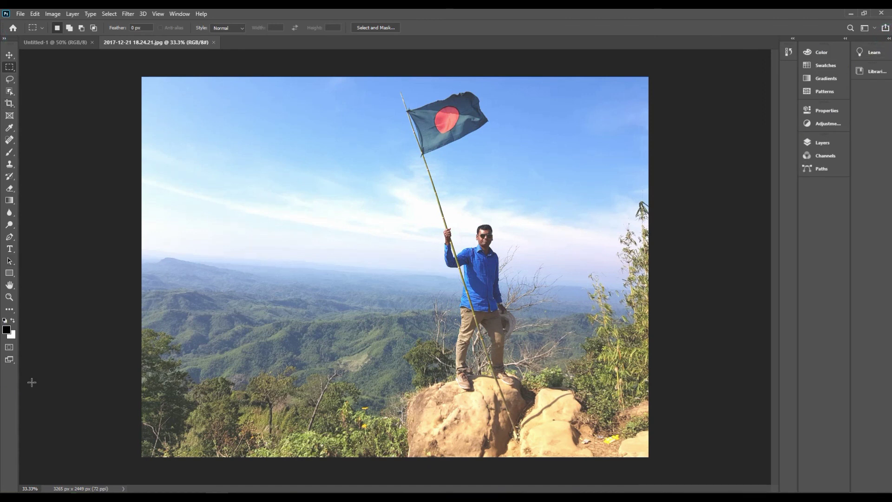
- Close Photoshop and refresh the Windows desktop
left_click(881, 13)
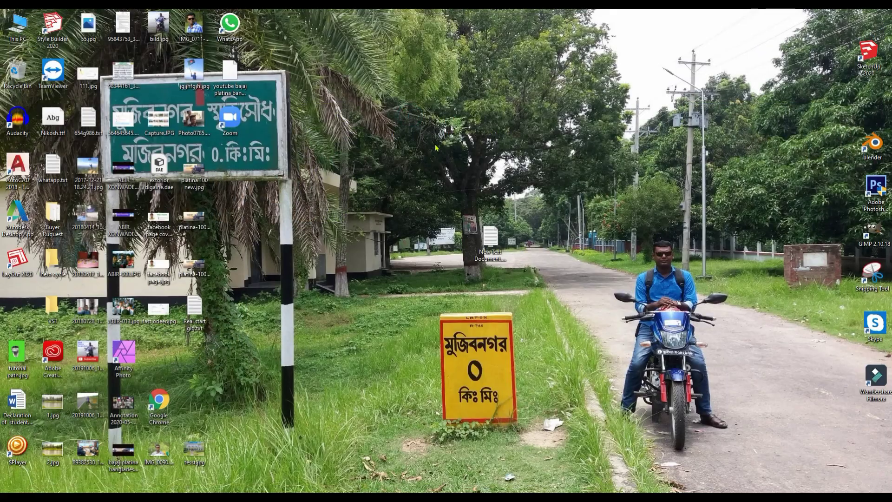
right_click(409, 116)
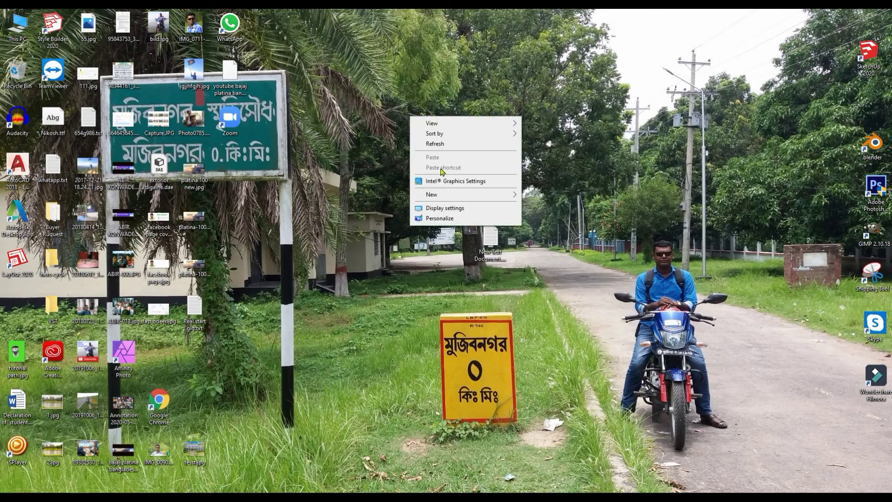
left_click(443, 145)
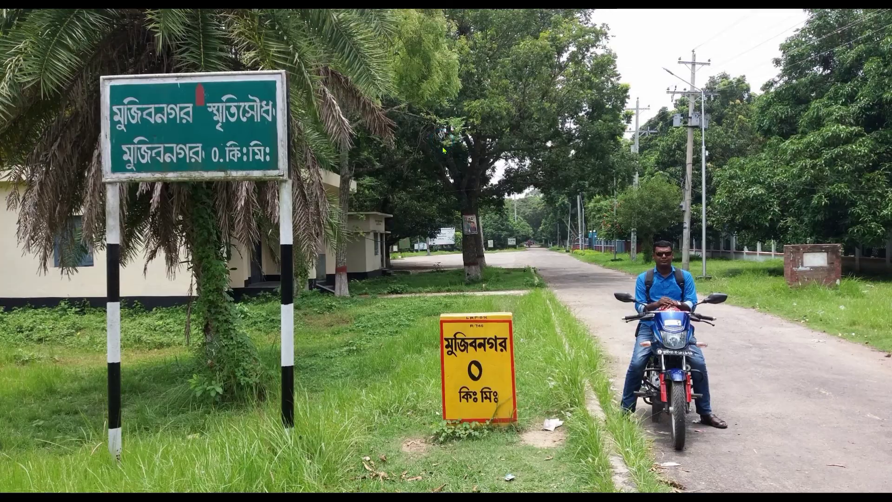